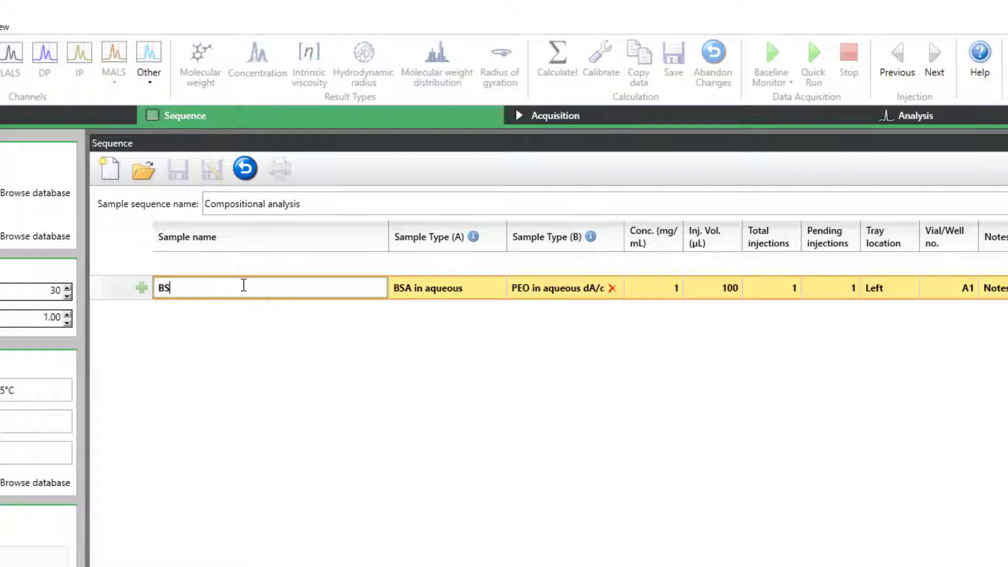
Step: Add a Protein sample row with Dg Protein as its sample type A
key(Return)
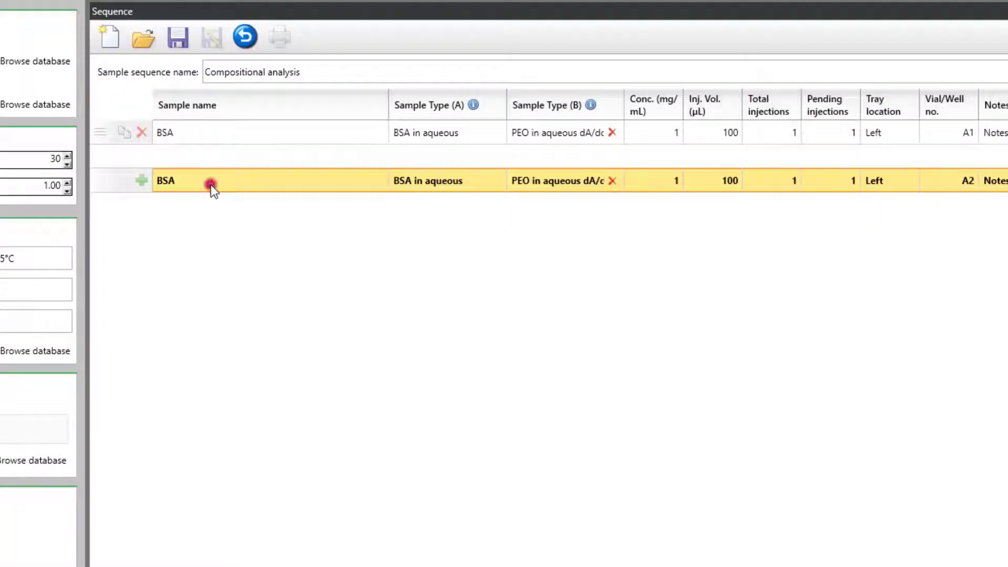
click(210, 315)
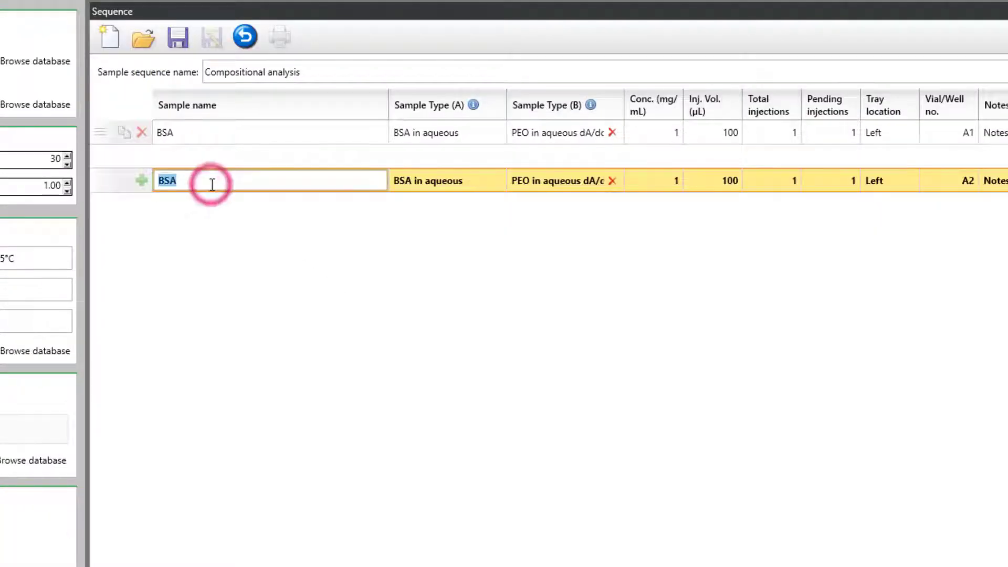
text(Protein)
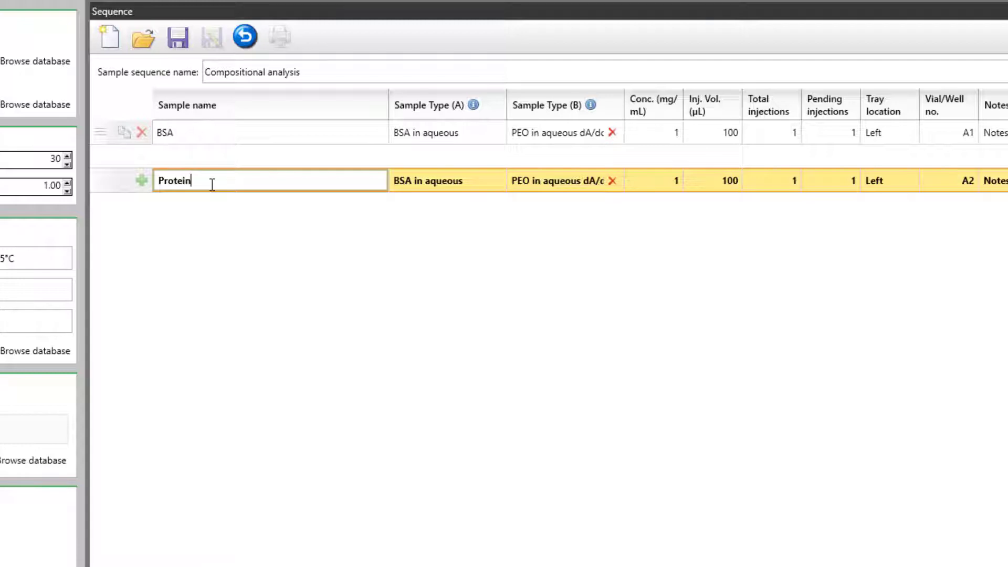
click(413, 188)
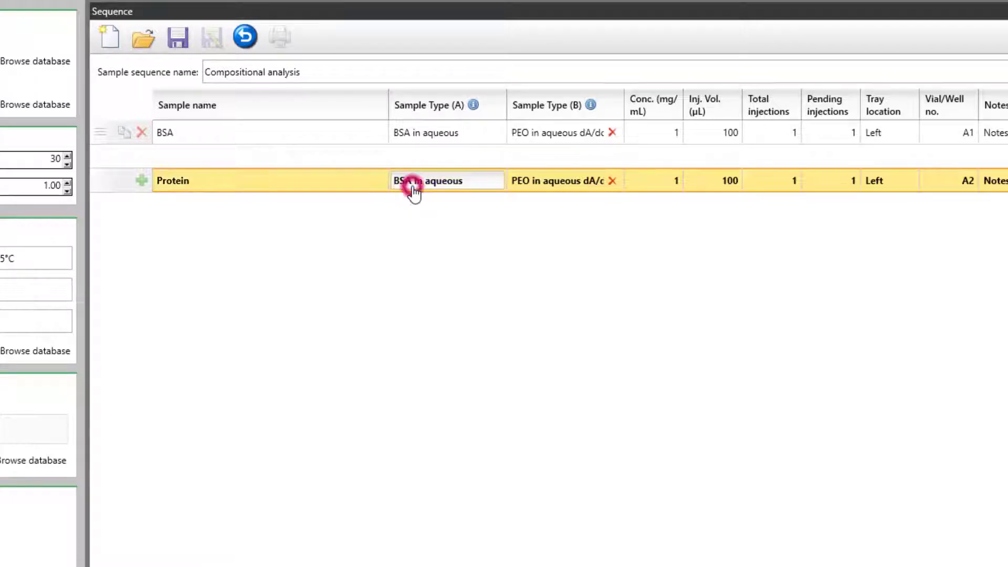
click(414, 191)
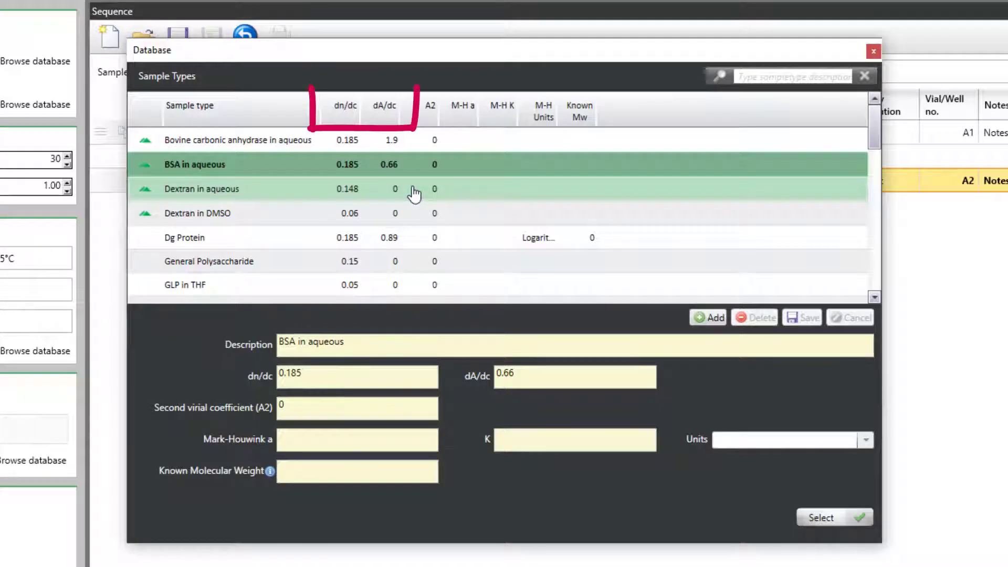
click(243, 241)
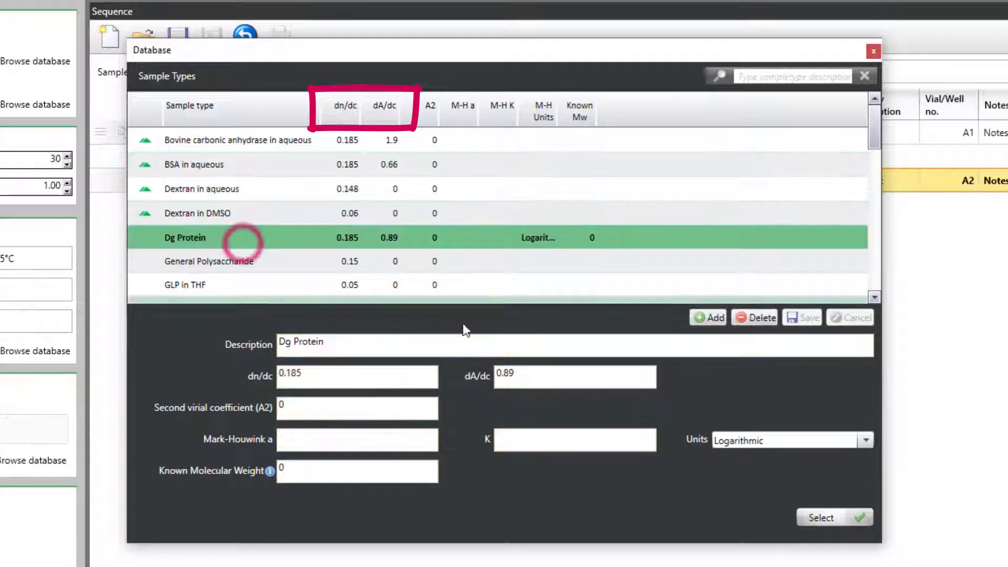
click(814, 519)
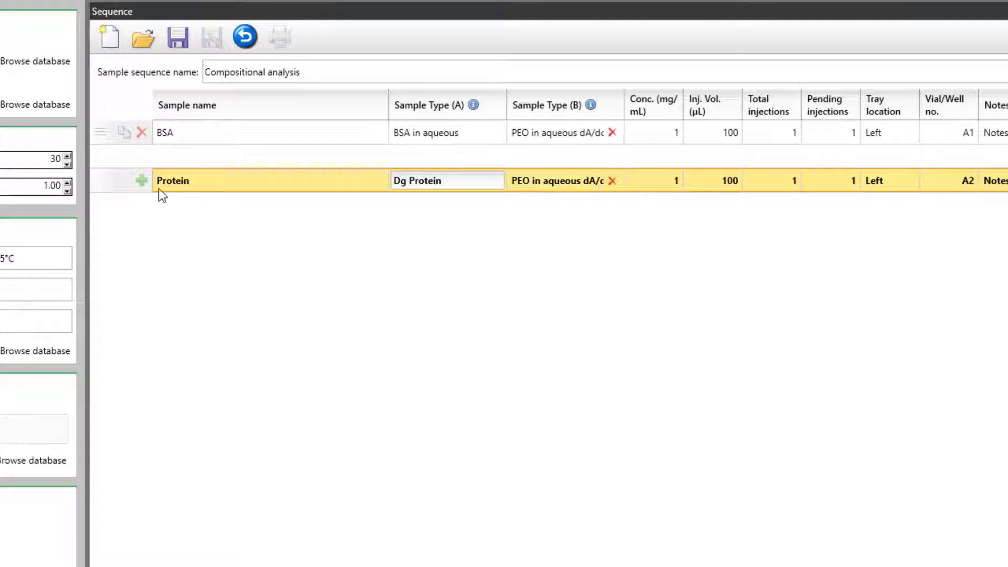
Step: Add PEG and Conjugate sample rows after Protein in the sequence
click(141, 181)
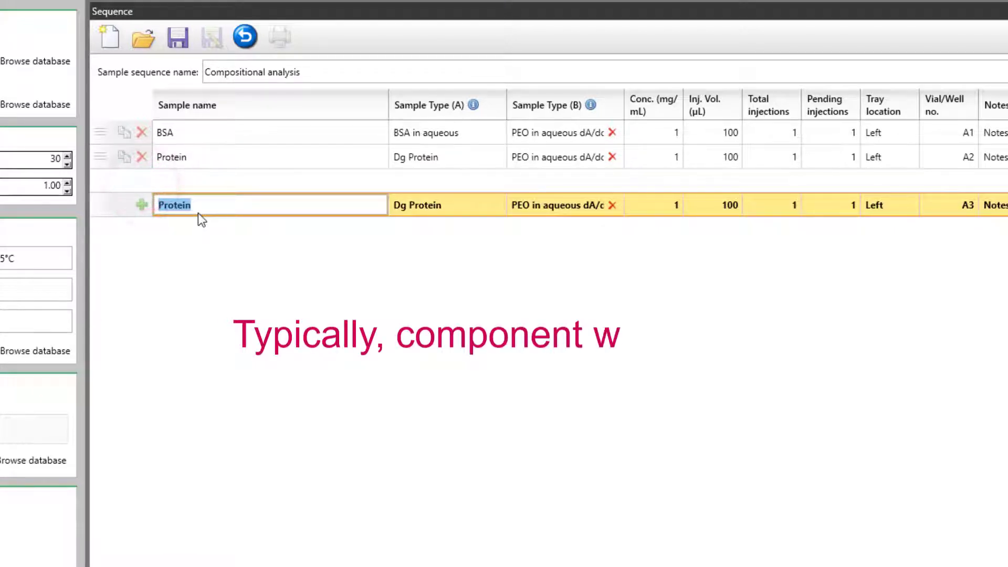
text(PEG)
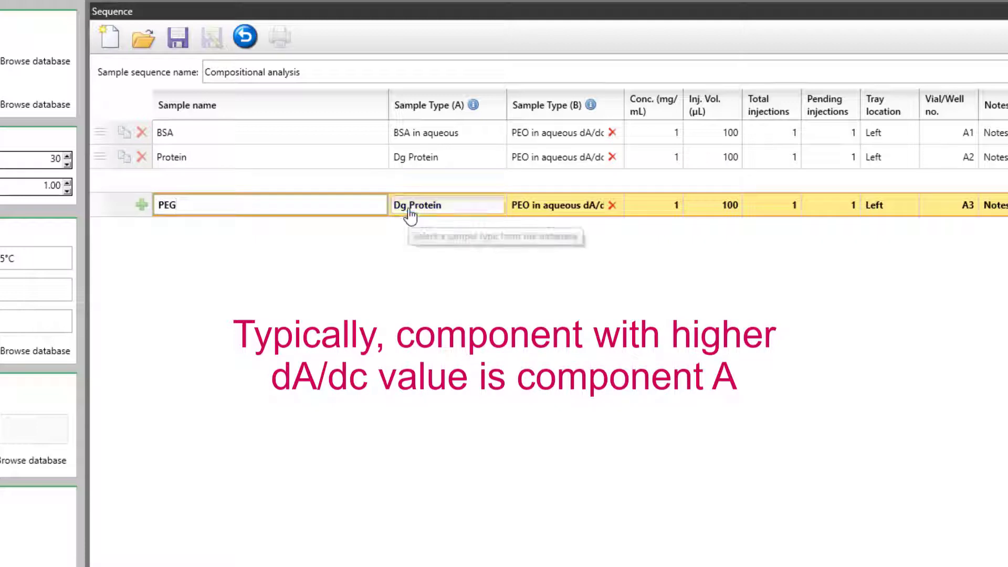
key(Return)
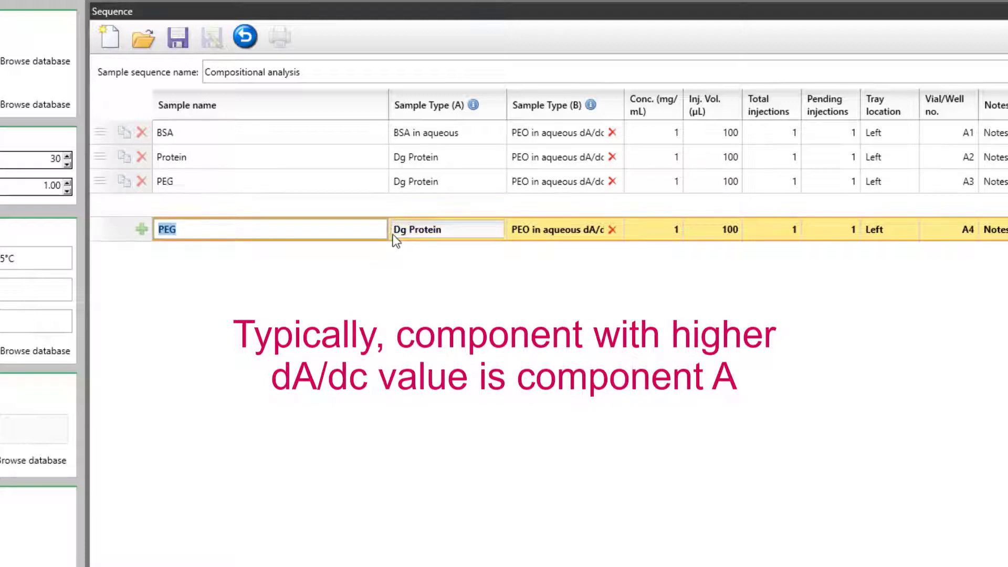
text(Conjugate)
key(Return)
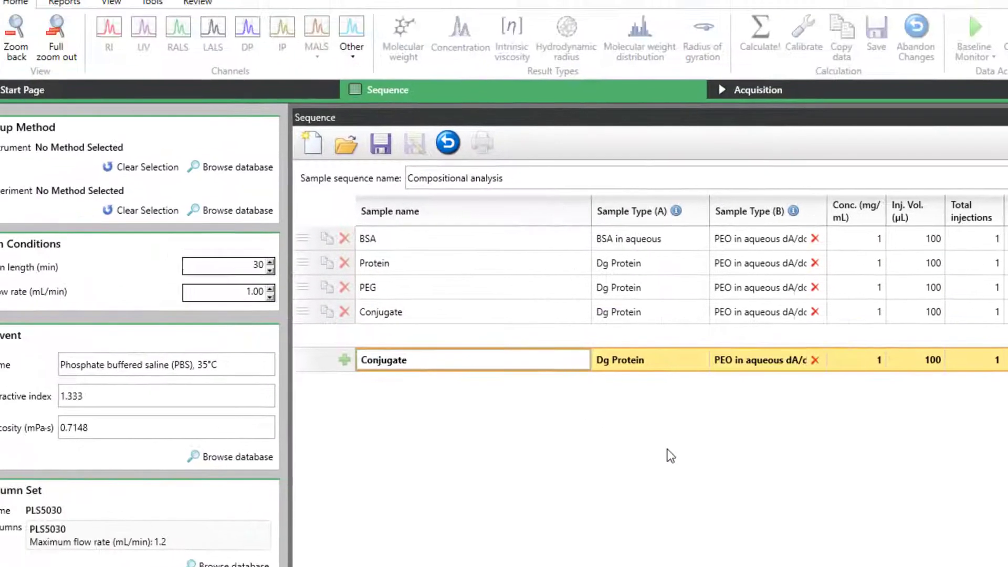
Step: View the Sample types database, then find the BSA peak limits (Mw 67,048 g/mol) and begin a new calculation method
click(152, 1)
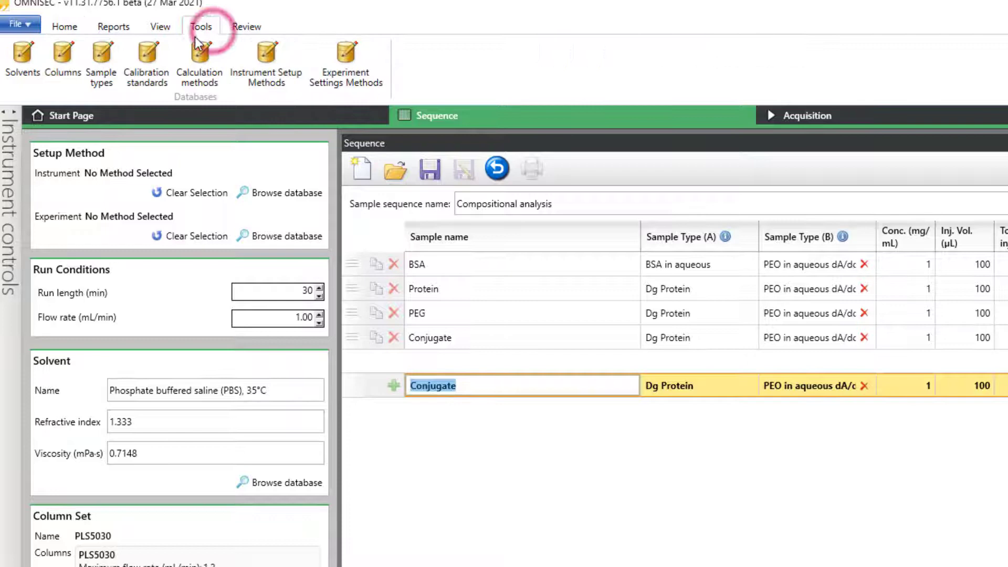
click(101, 55)
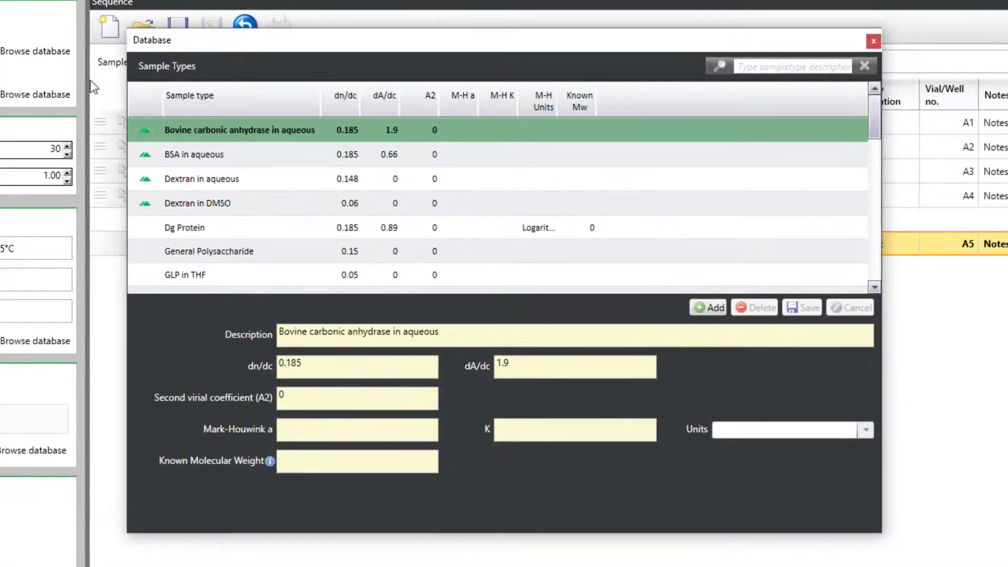
click(717, 311)
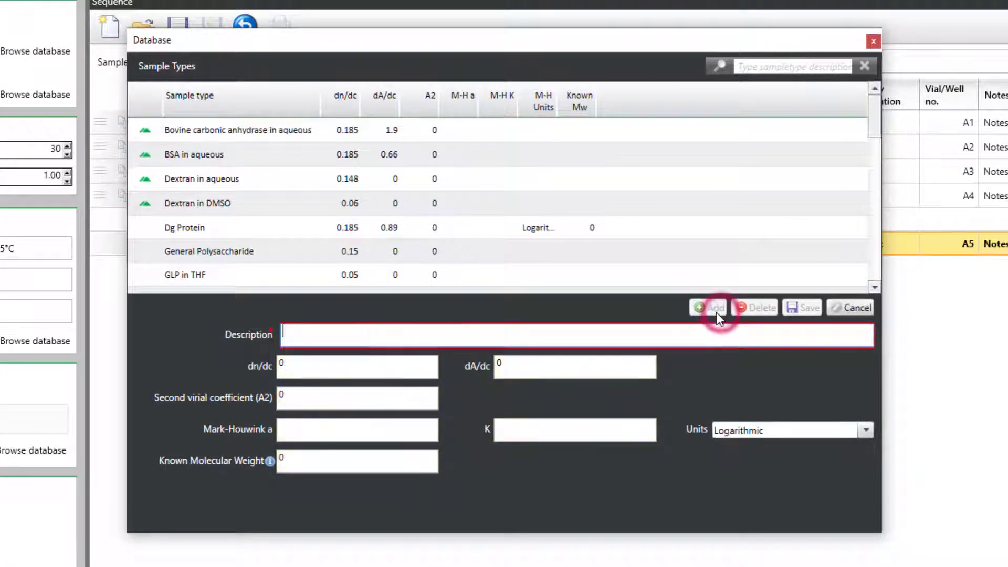
text(New Sample T)
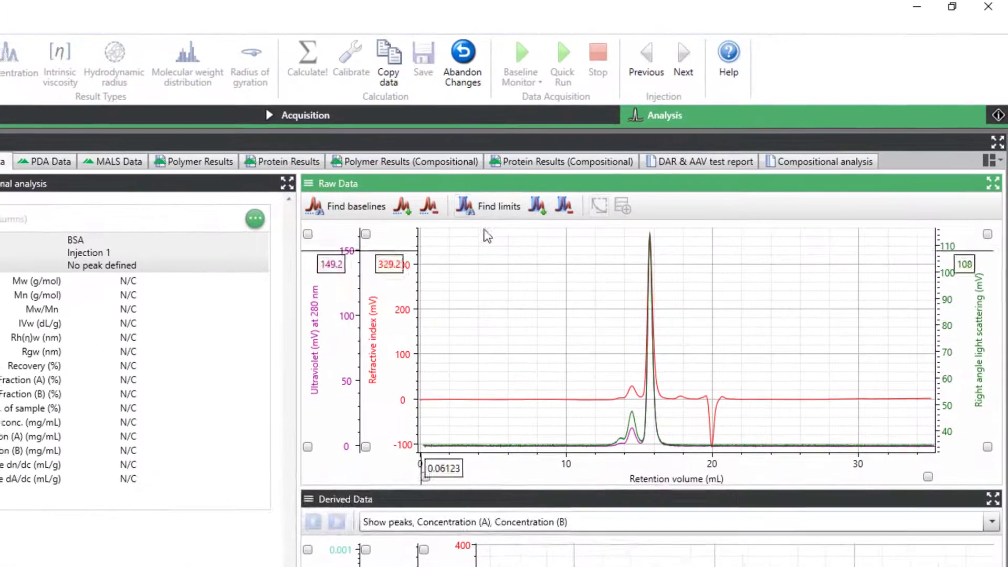
click(509, 210)
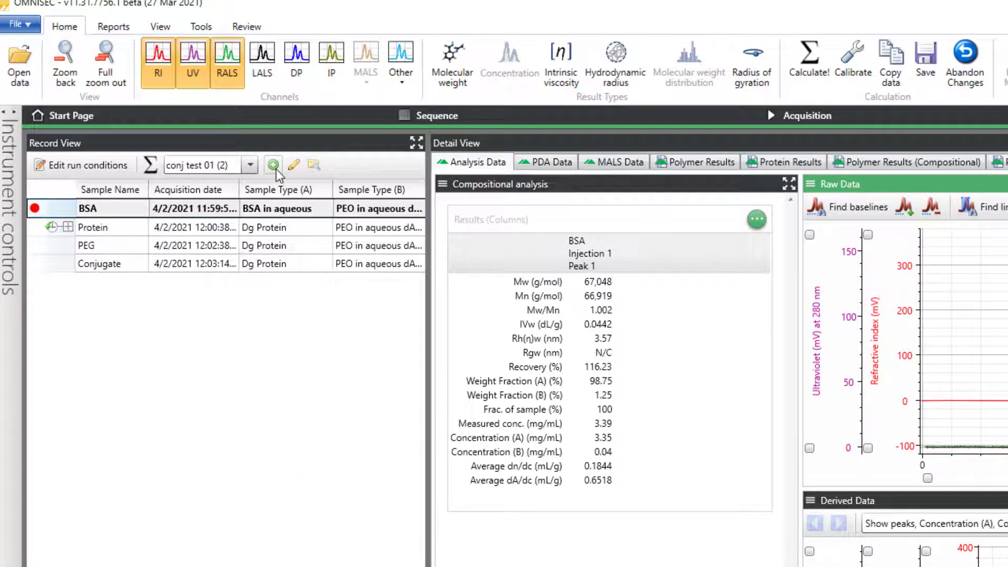
click(273, 165)
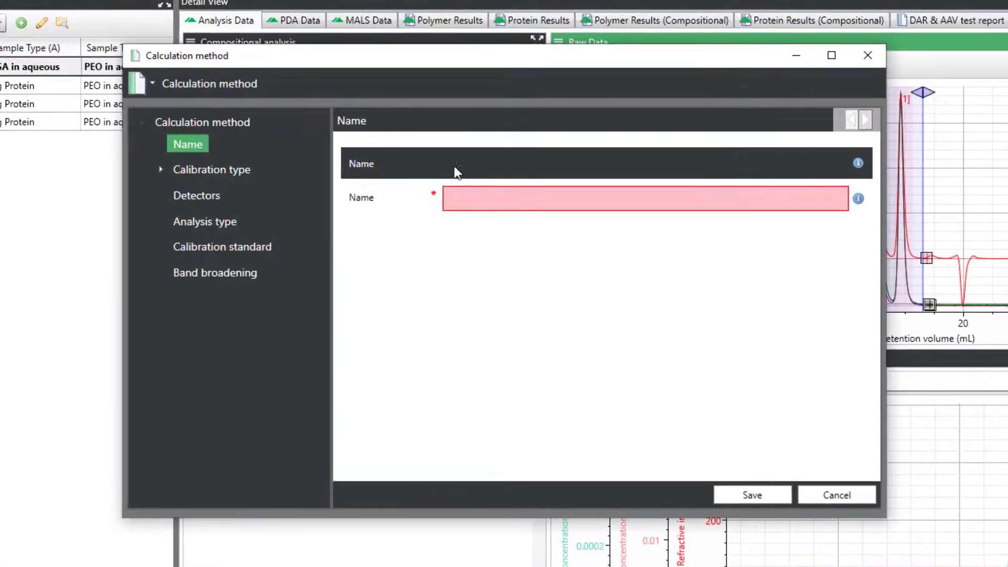
Step: Name the method 'Compositional analysis', enable Compositional Analysis, and calculate concentration from sample dn/dc
click(899, 345)
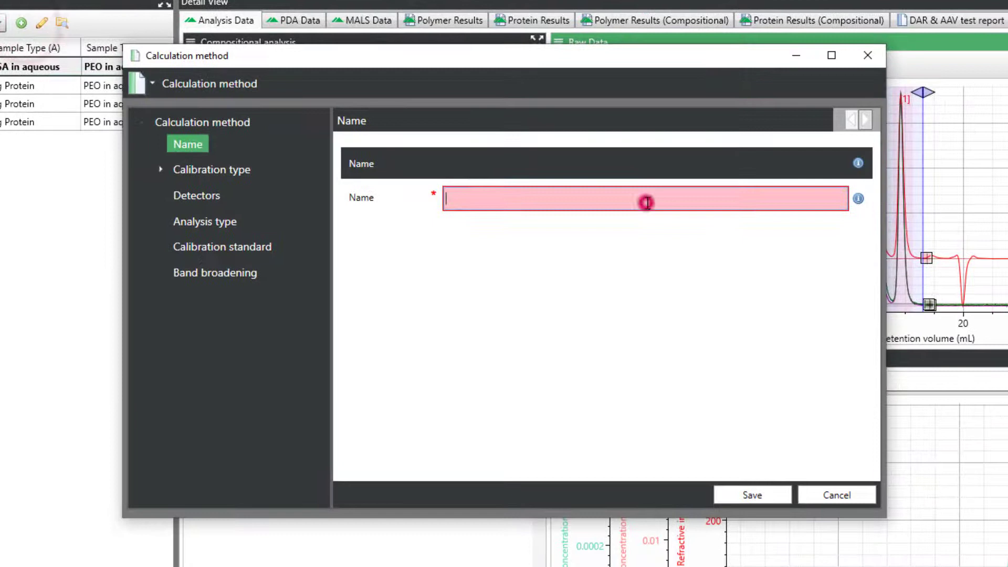
text(Compositional analysis)
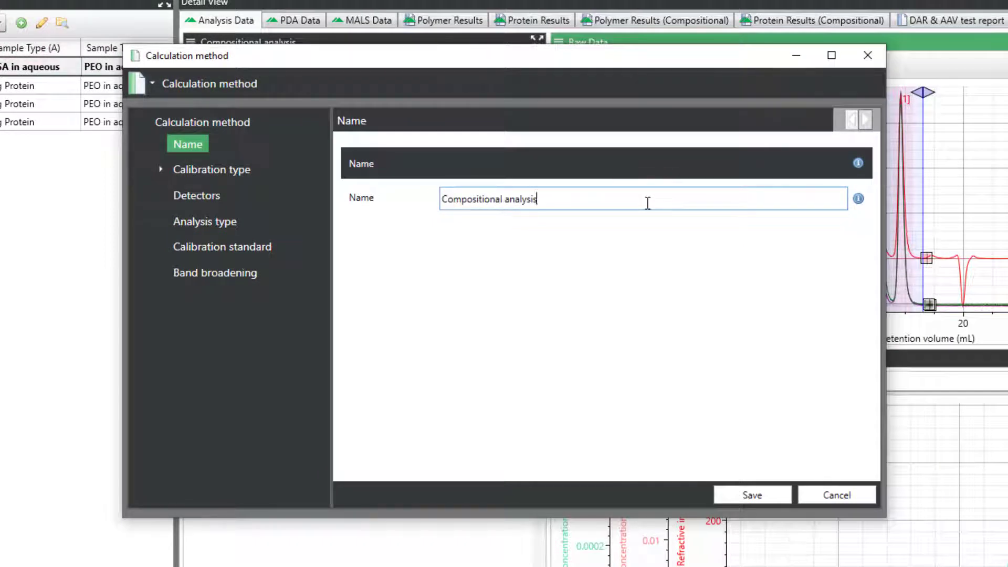
click(238, 169)
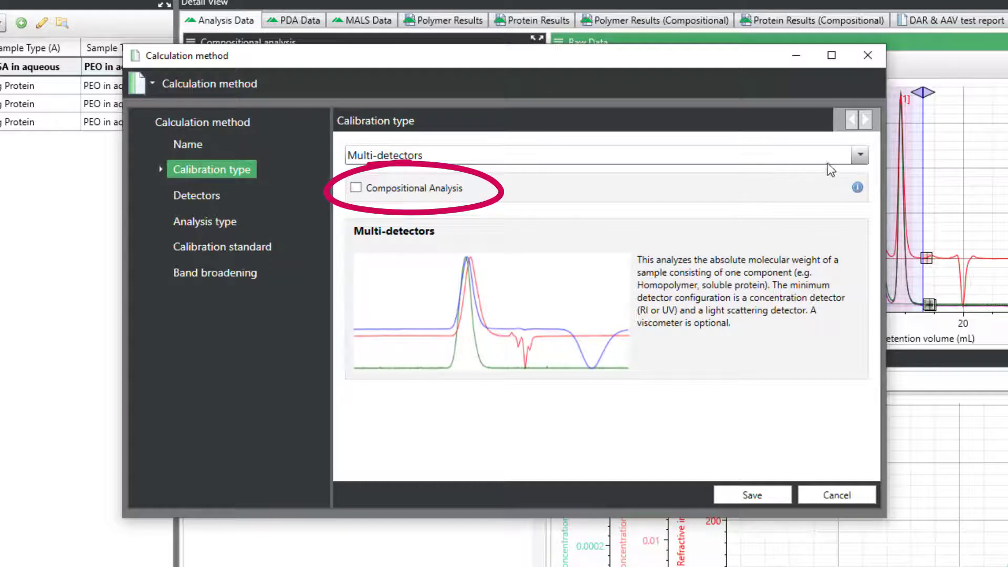
click(356, 189)
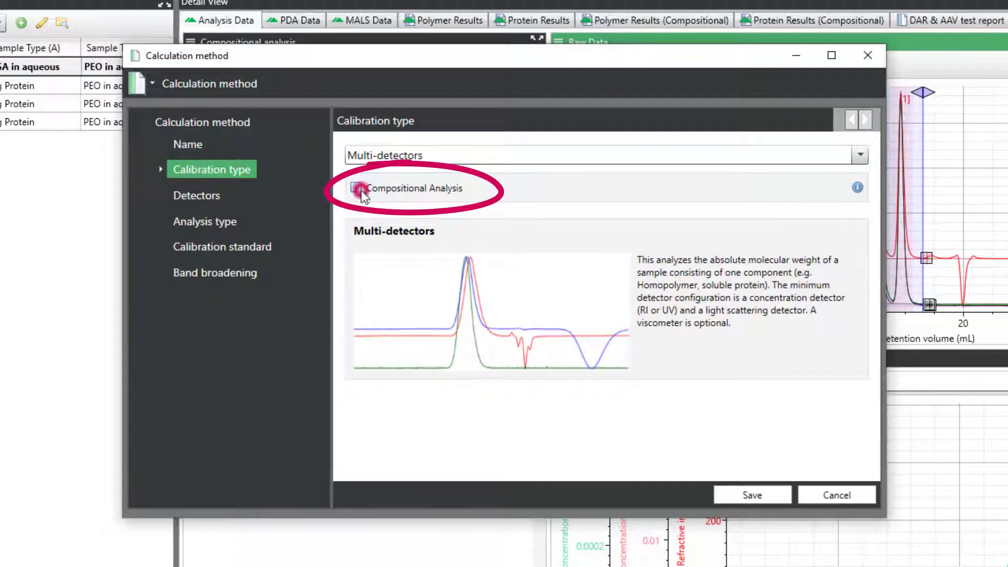
click(217, 199)
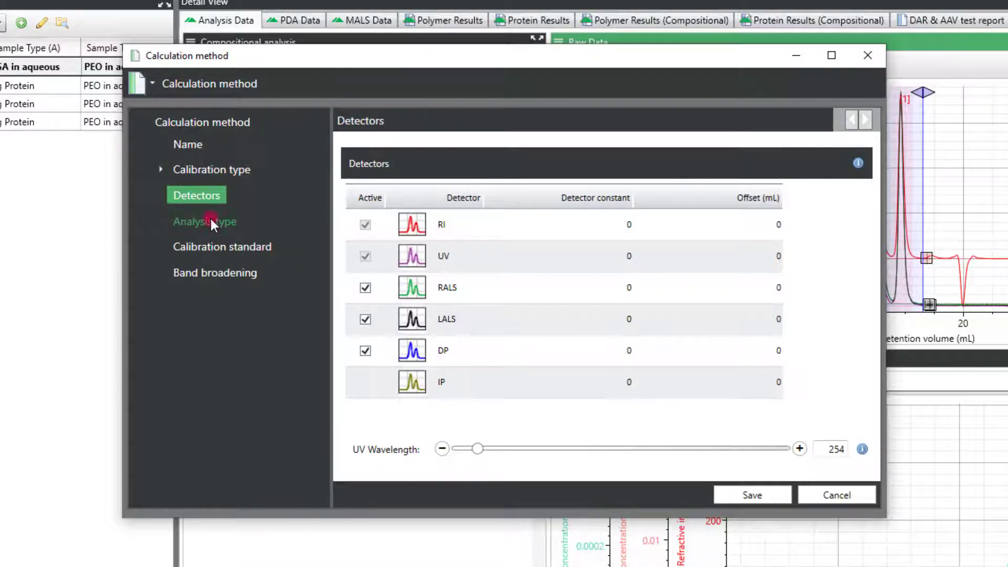
click(210, 219)
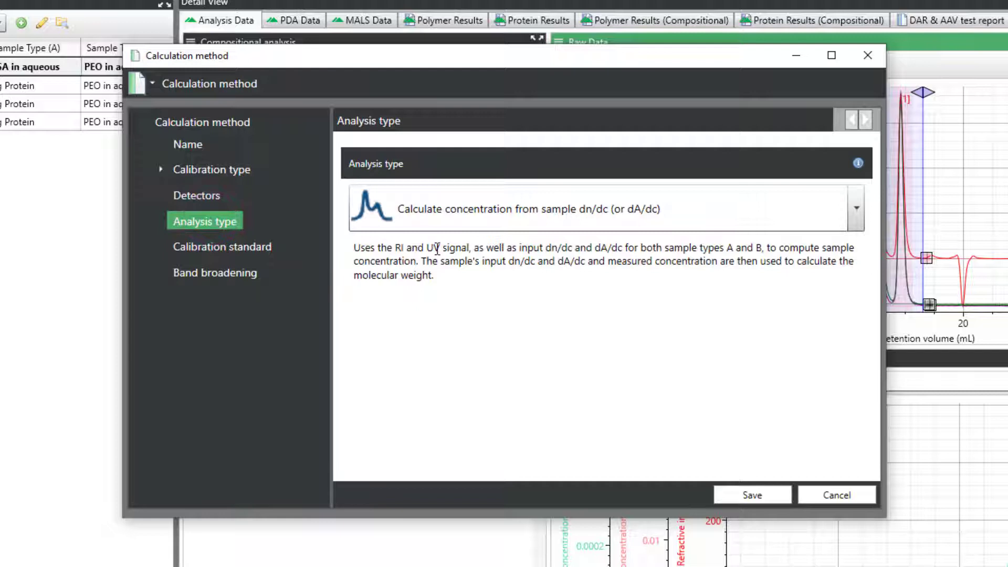
click(855, 211)
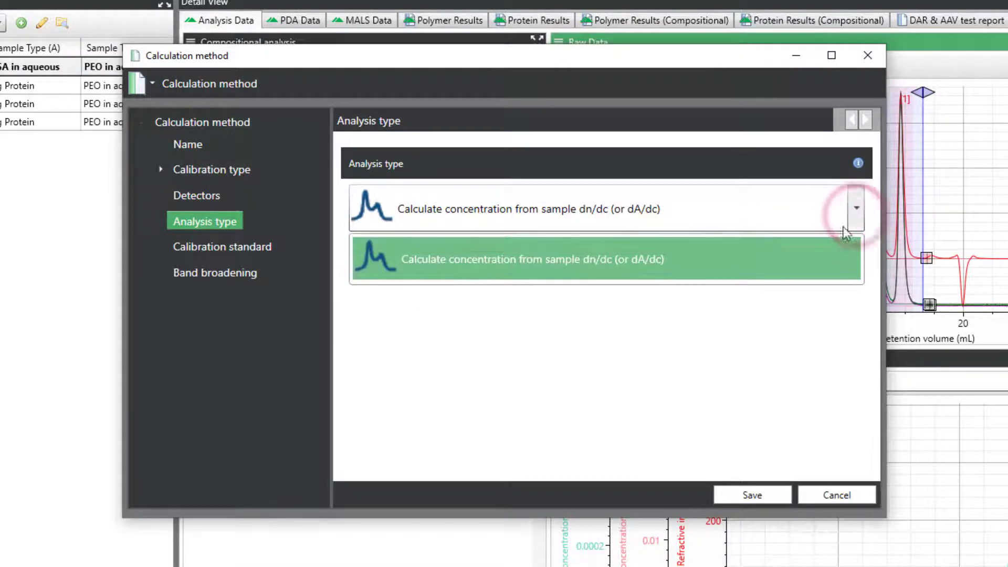
click(760, 275)
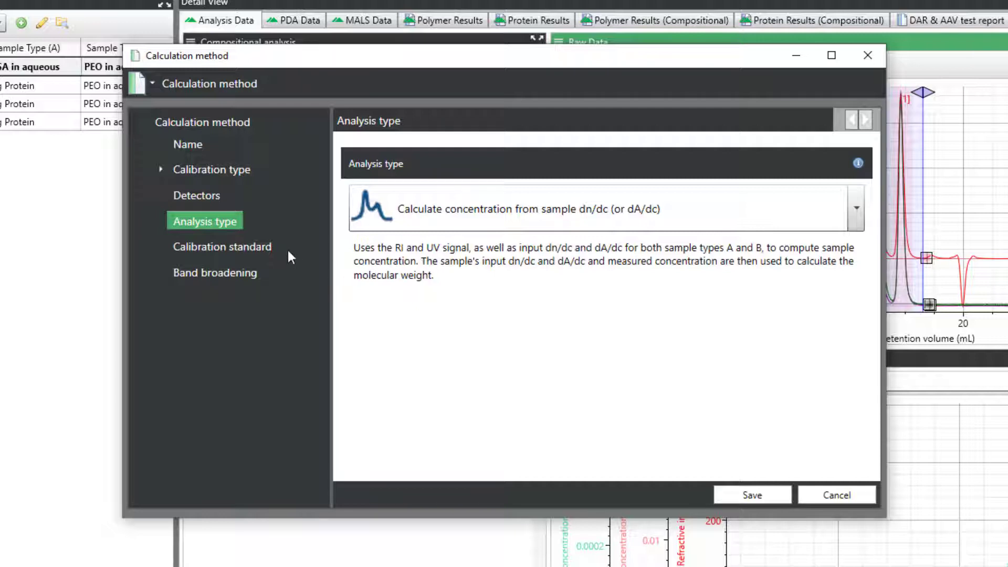
Step: Set Bovine Serum Albumin (BSA) as the calibration standard and save to run the calibration
click(264, 245)
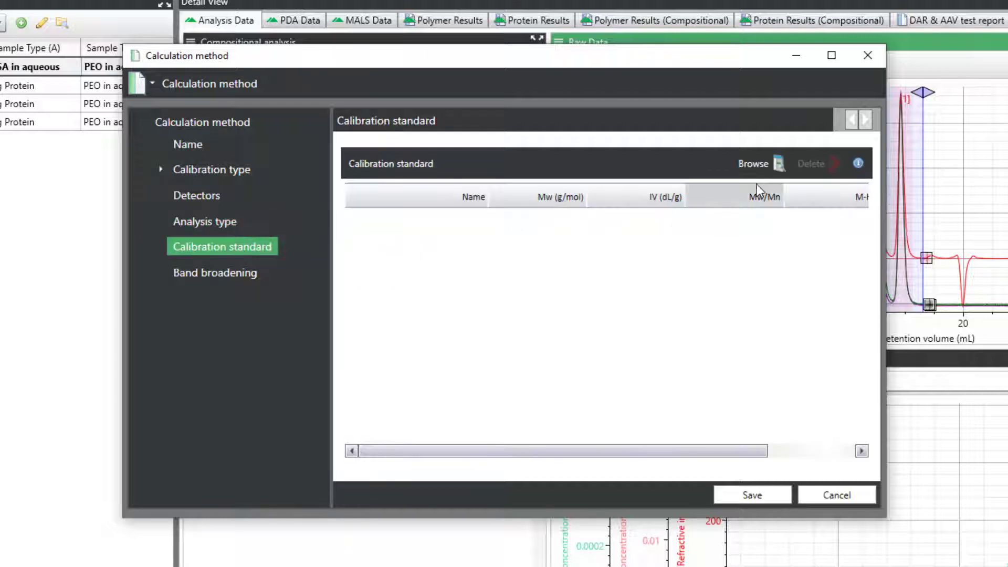
click(767, 165)
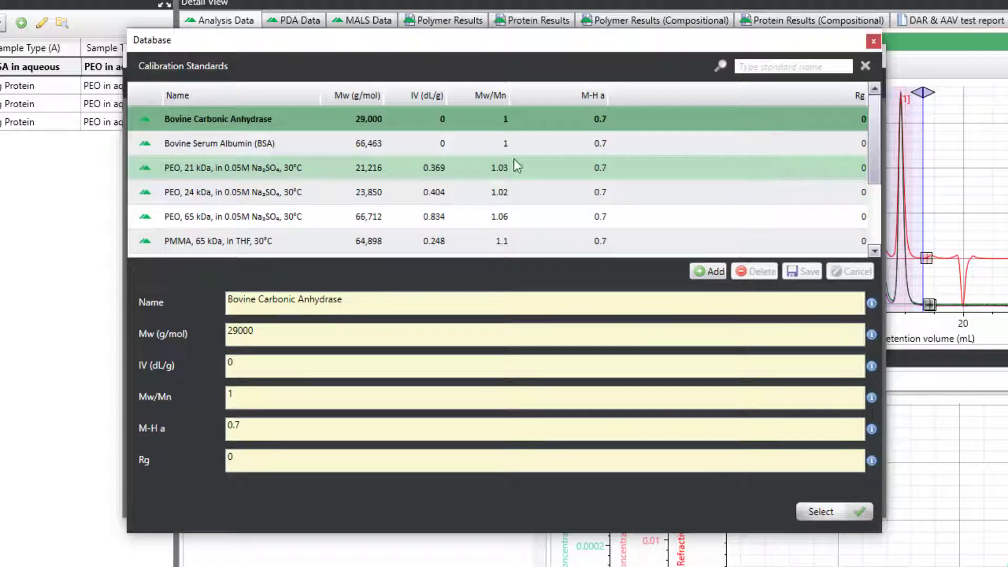
click(268, 142)
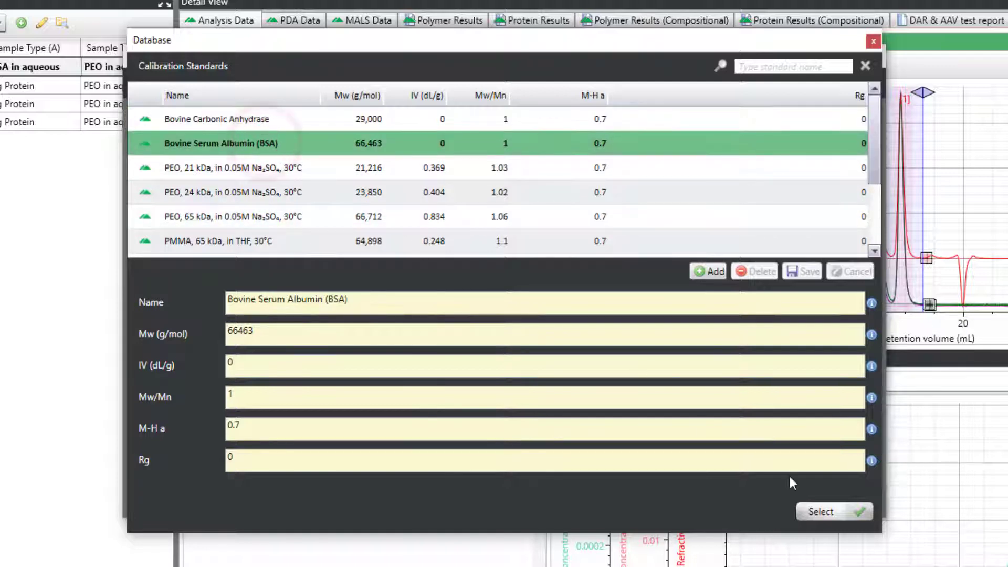
click(828, 511)
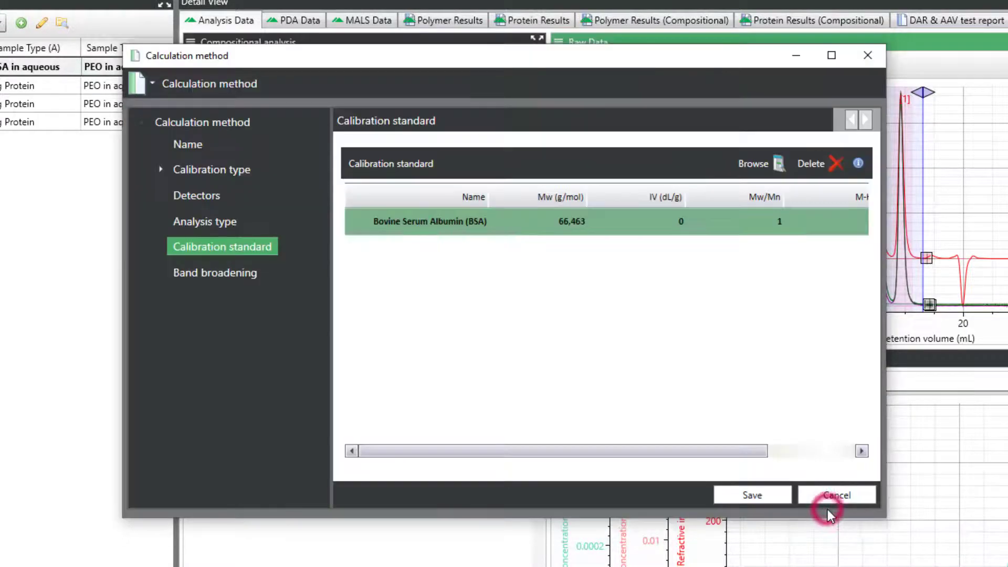
click(780, 494)
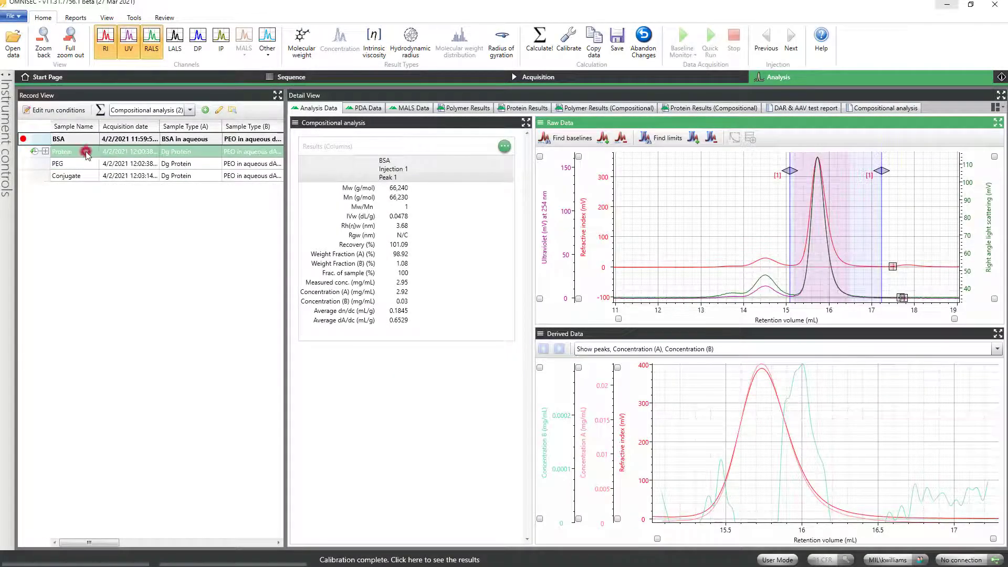
Step: Load the Protein record and find its peak limits (Mw 19,066 g/mol, 99.77% fraction A)
click(504, 313)
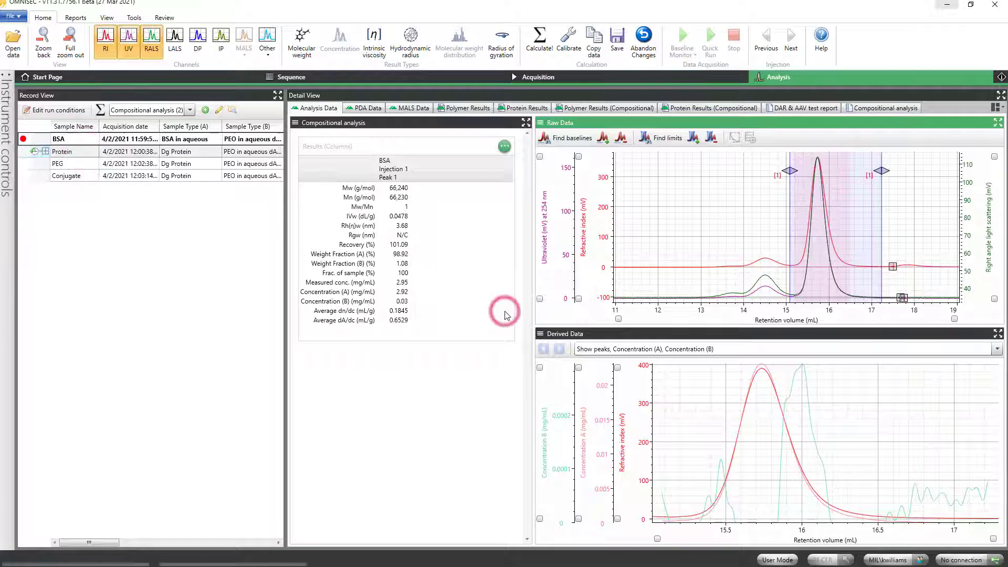
click(676, 140)
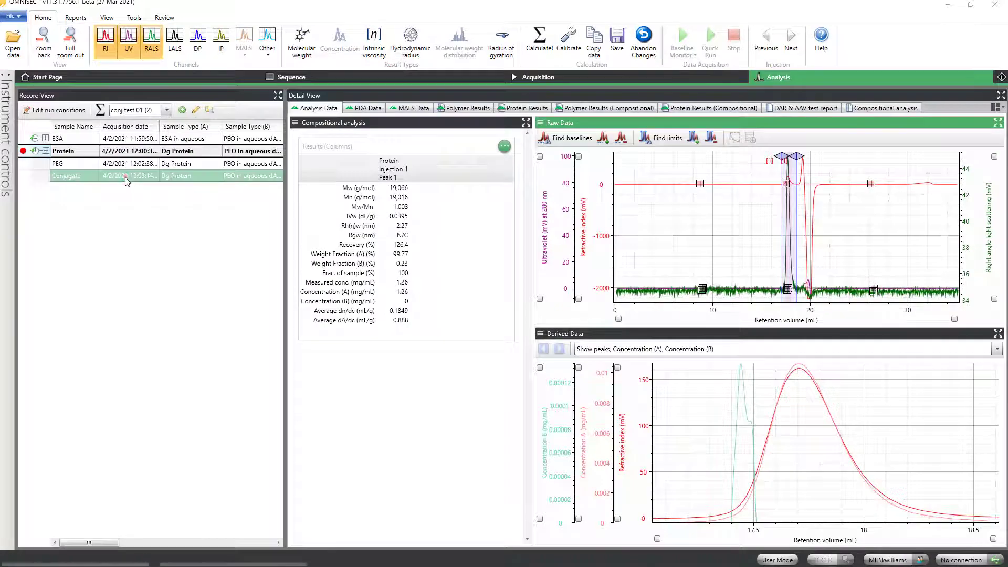
Step: Switch to Conjugate saving Protein results, find its limits, and add a second peak near 18 mL
click(126, 180)
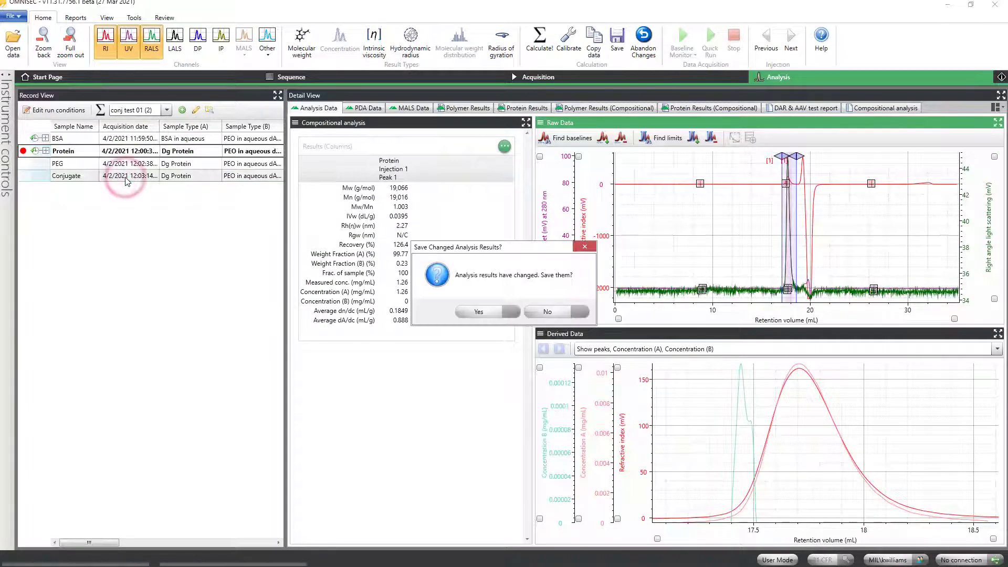
click(481, 312)
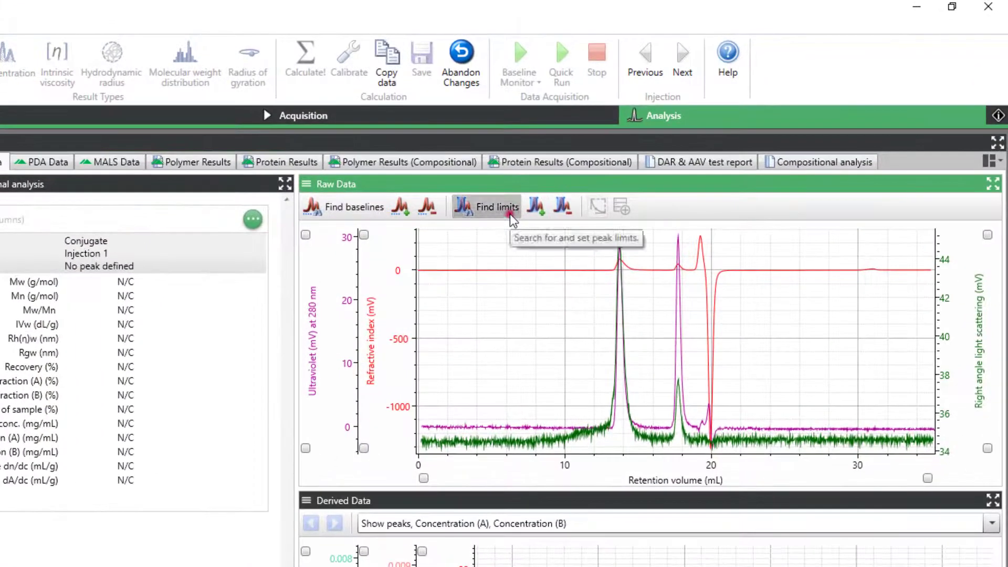
click(676, 143)
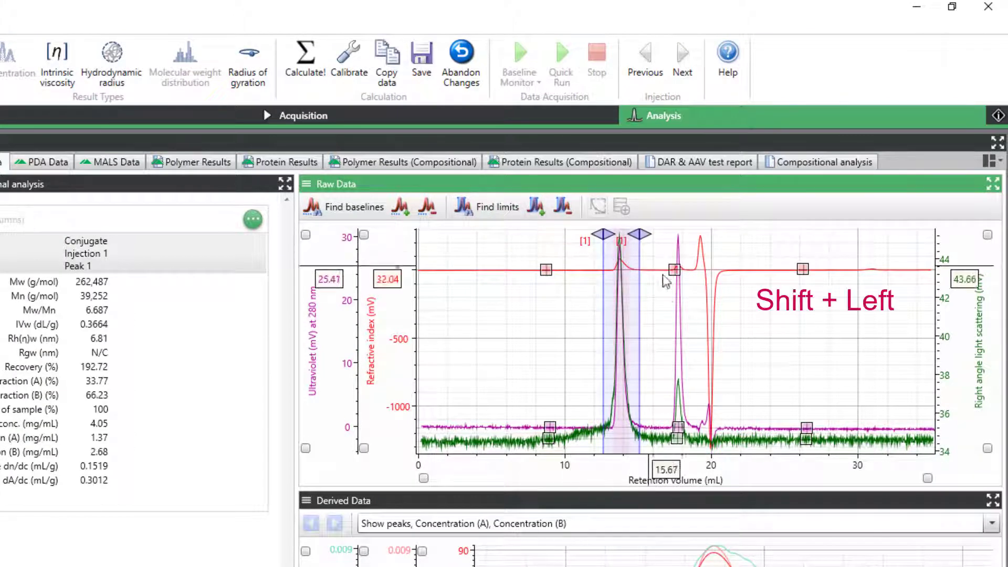
drag(666, 367, 690, 365)
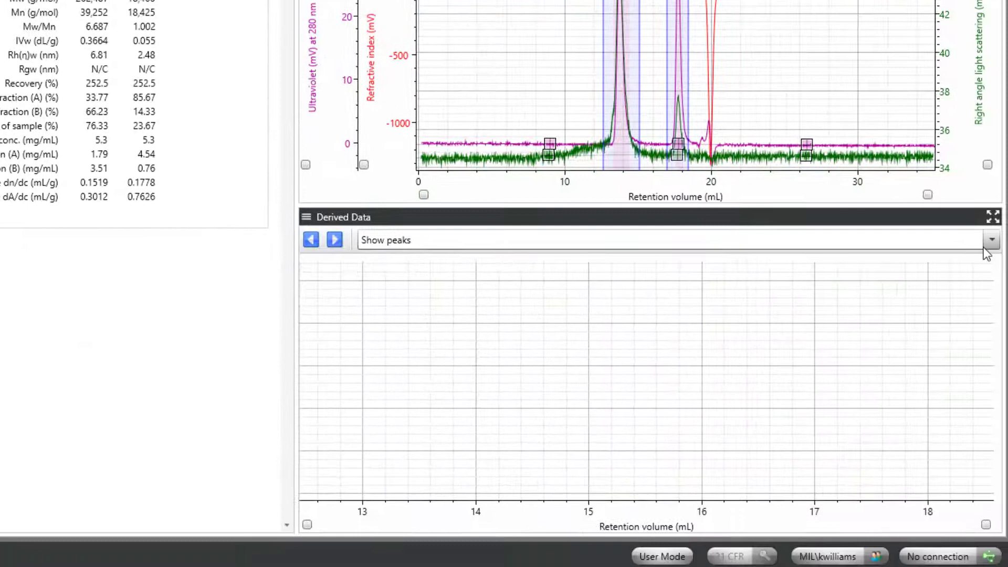
Step: Overlay the Concentration (A) and (B) curves and scale both to one axis
click(981, 245)
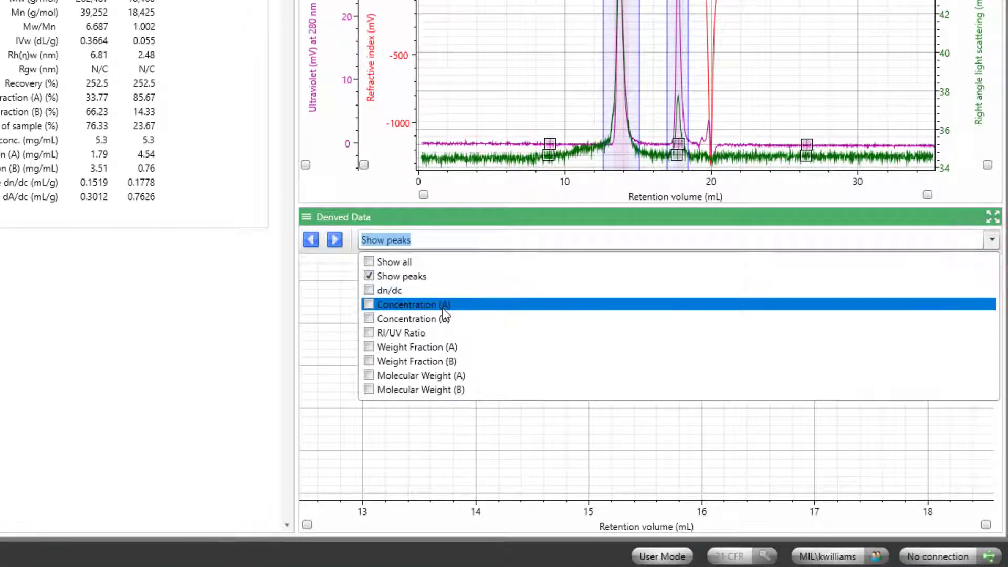
click(370, 305)
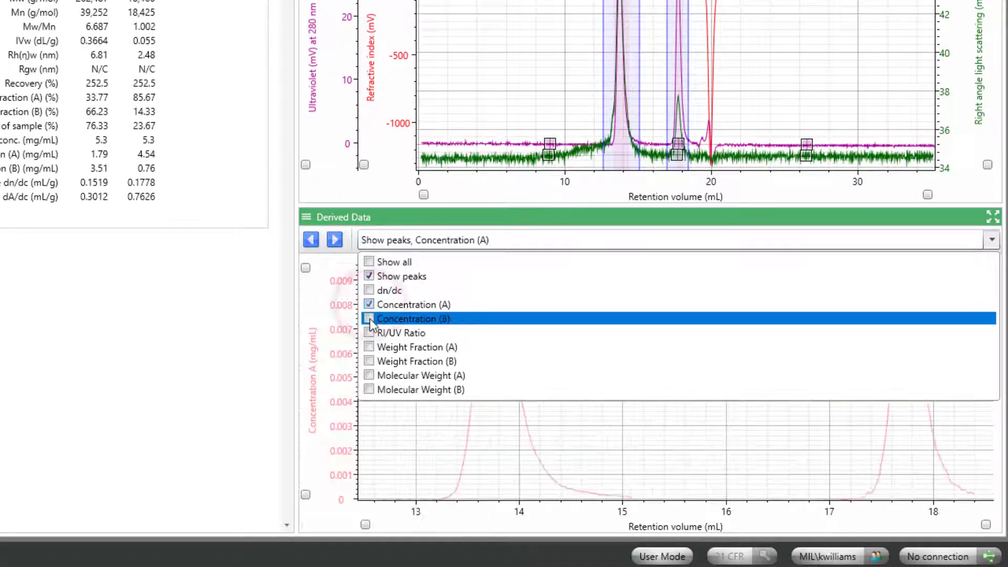
click(369, 319)
click(452, 418)
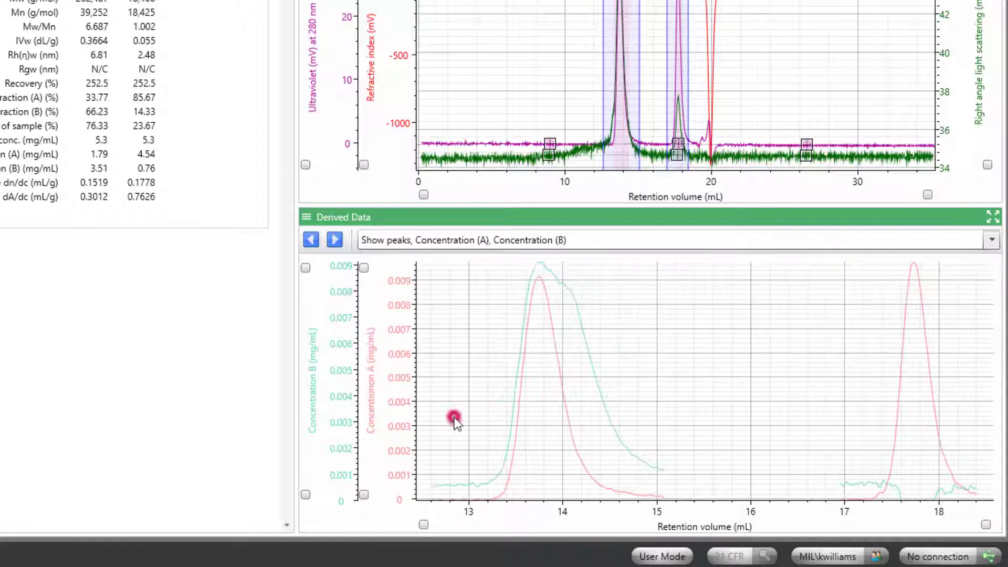
right_click(378, 393)
click(392, 401)
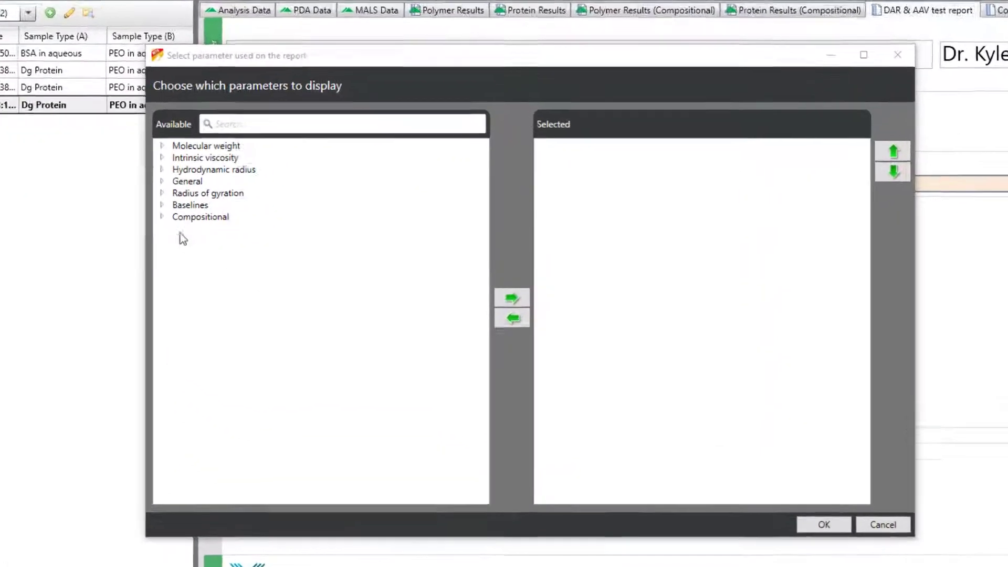
Step: Add Full, Empty and Total AAV Titer from the Compositional group to the report
click(262, 255)
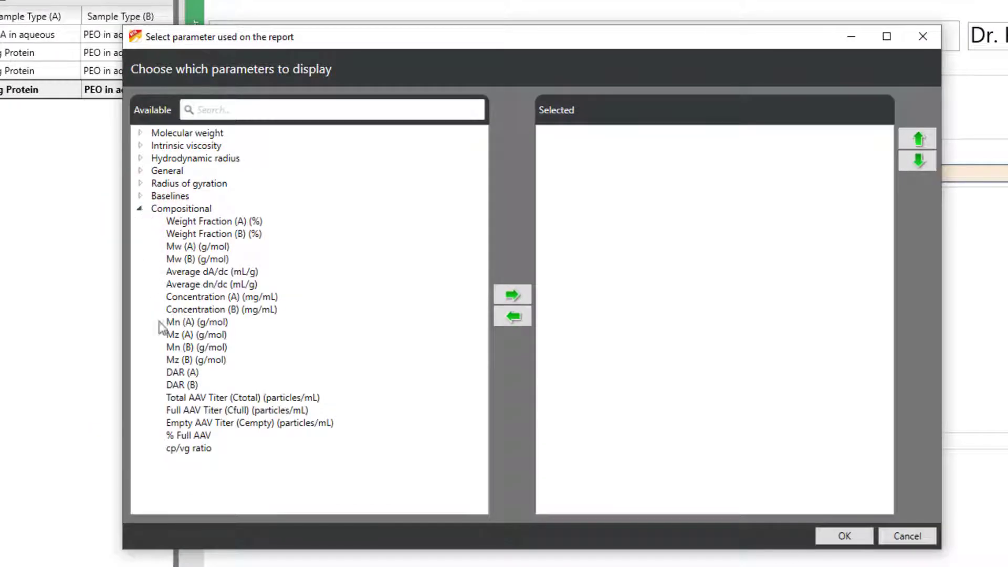
click(171, 412)
click(512, 295)
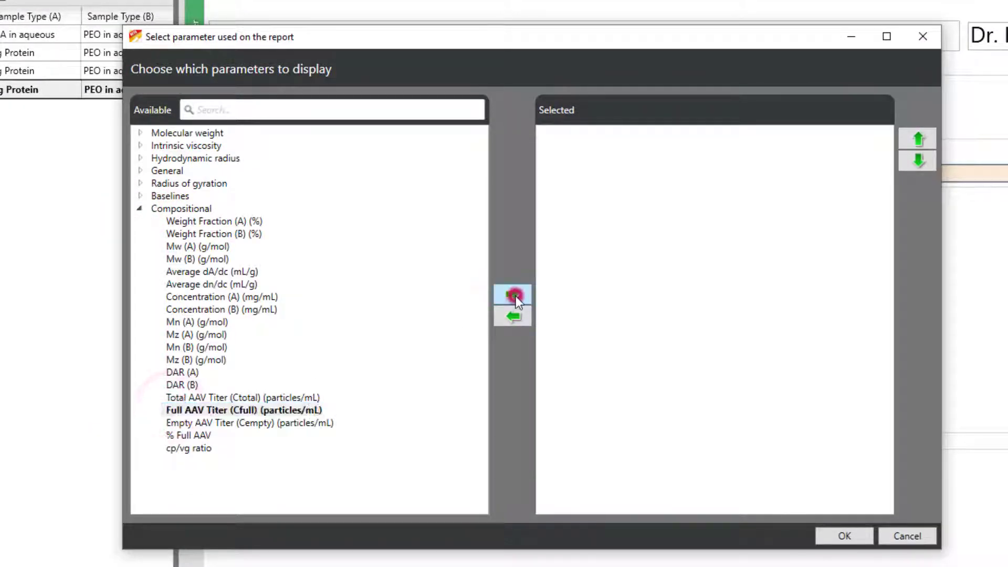
click(234, 424)
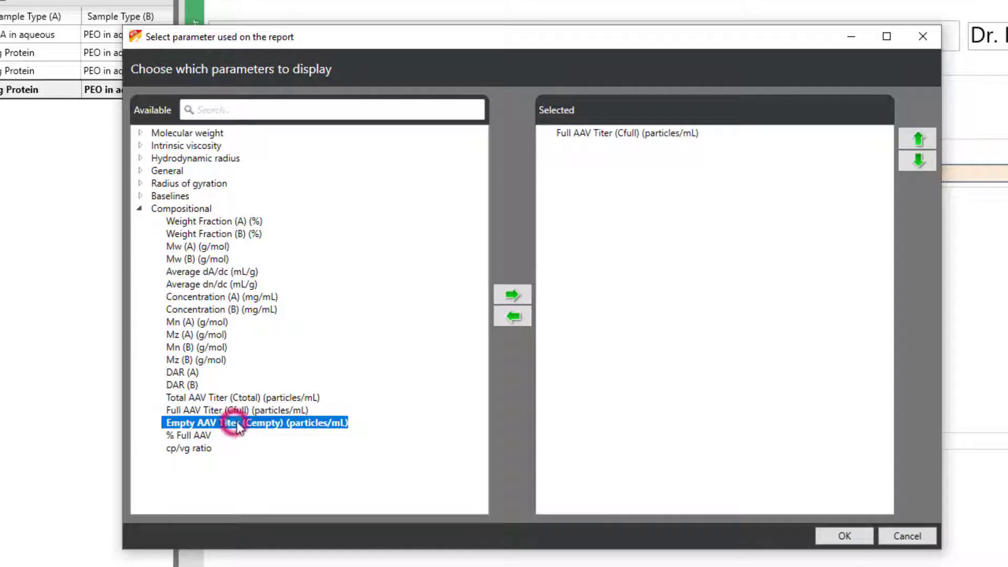
click(508, 294)
click(287, 398)
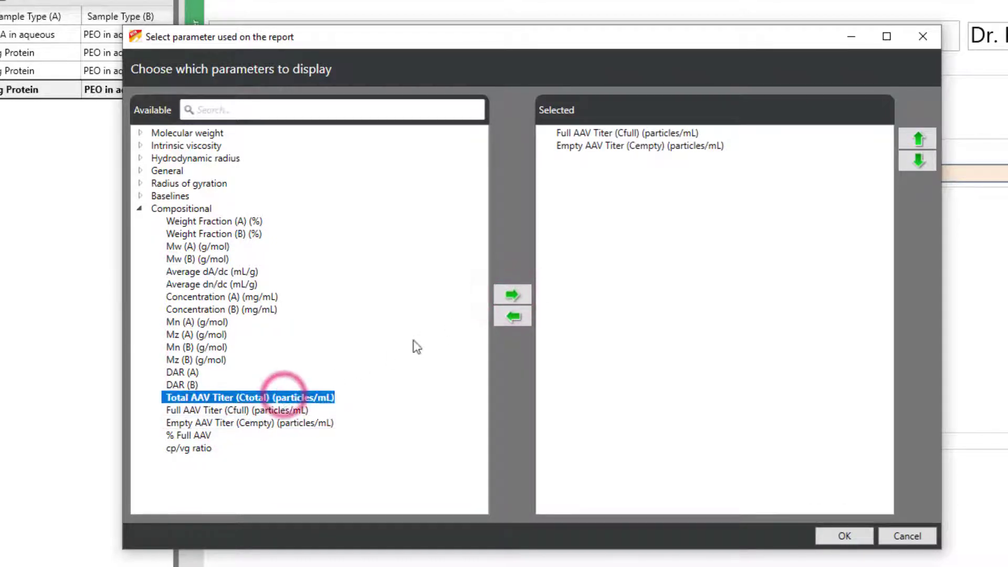
click(513, 297)
Step: Add % Full AAV, cp/vg ratio, DAR (A) and DAR (B) to the report
click(175, 440)
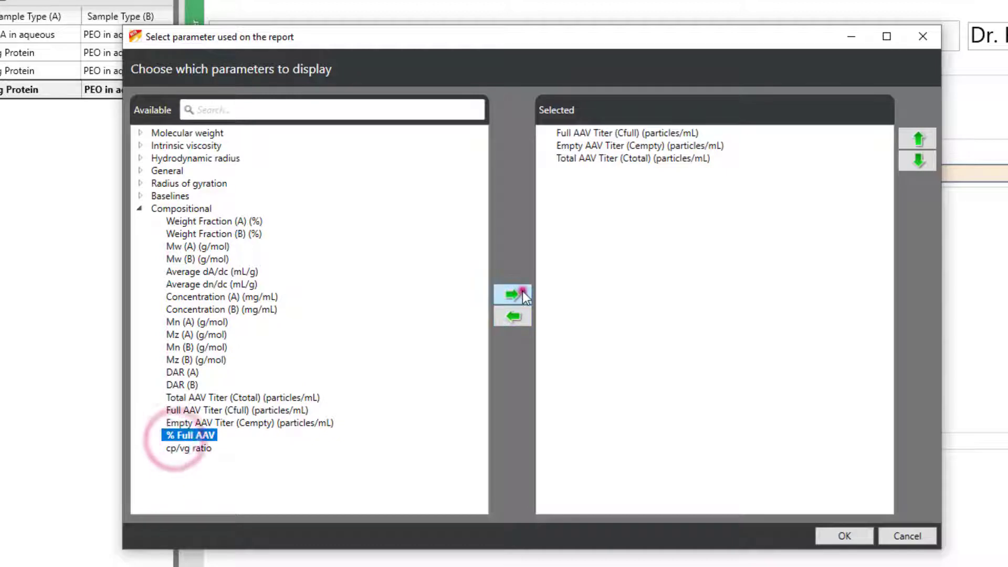
click(522, 291)
click(211, 448)
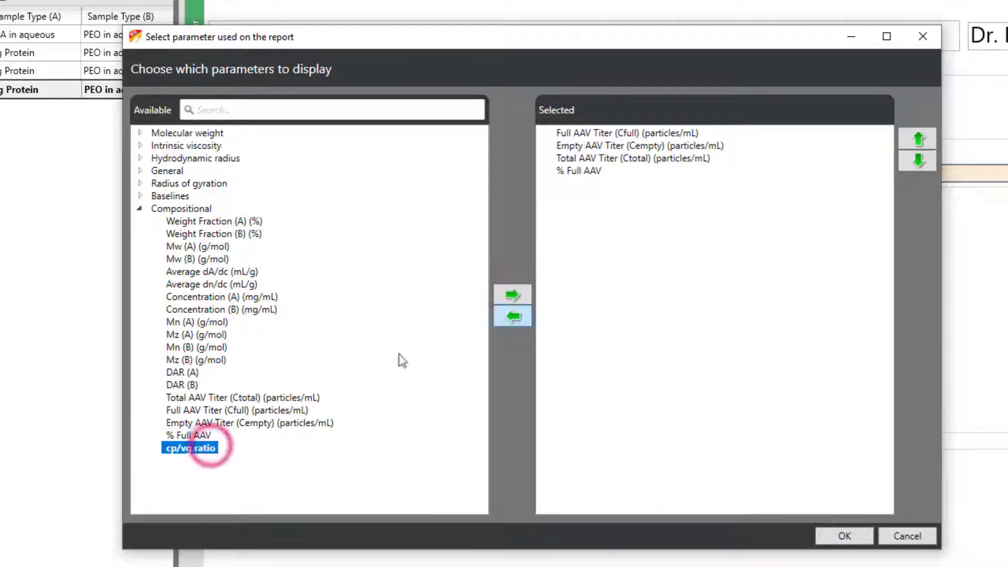
click(514, 296)
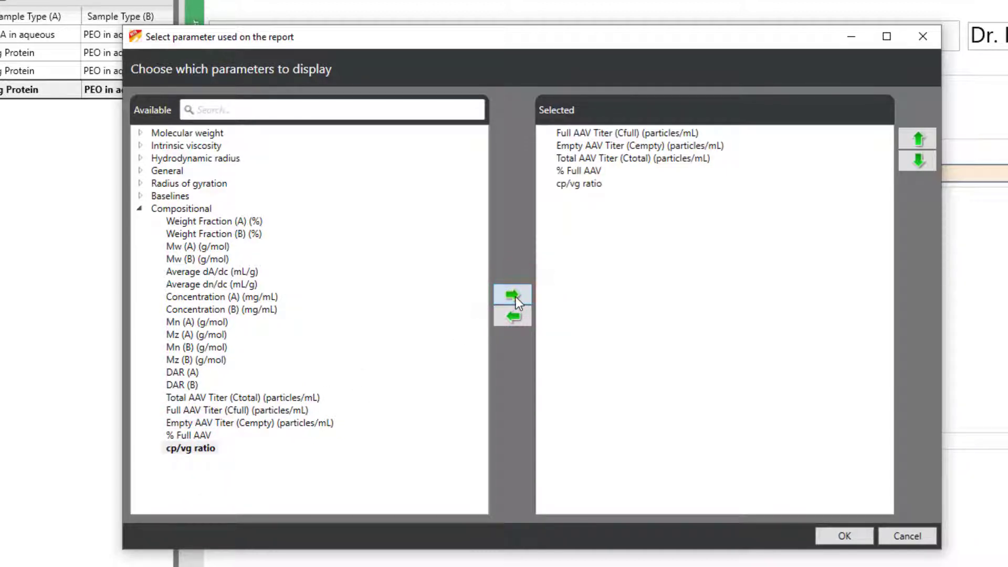
click(185, 373)
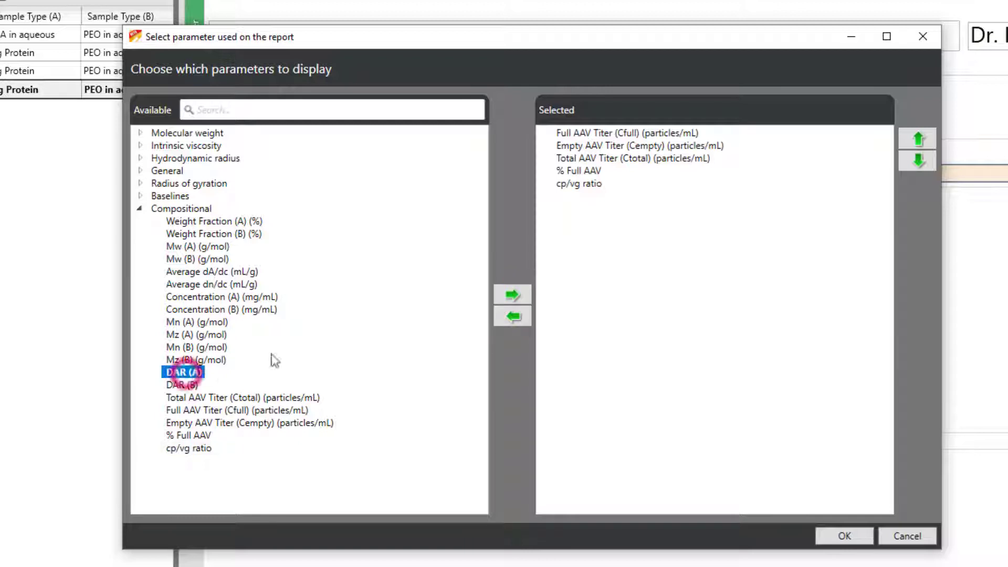
click(503, 297)
click(182, 385)
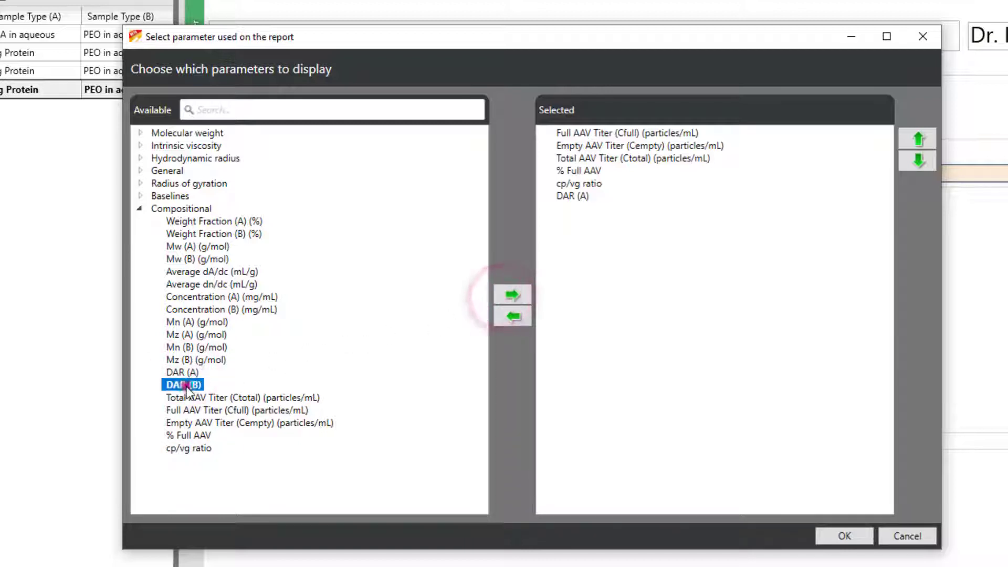
click(509, 296)
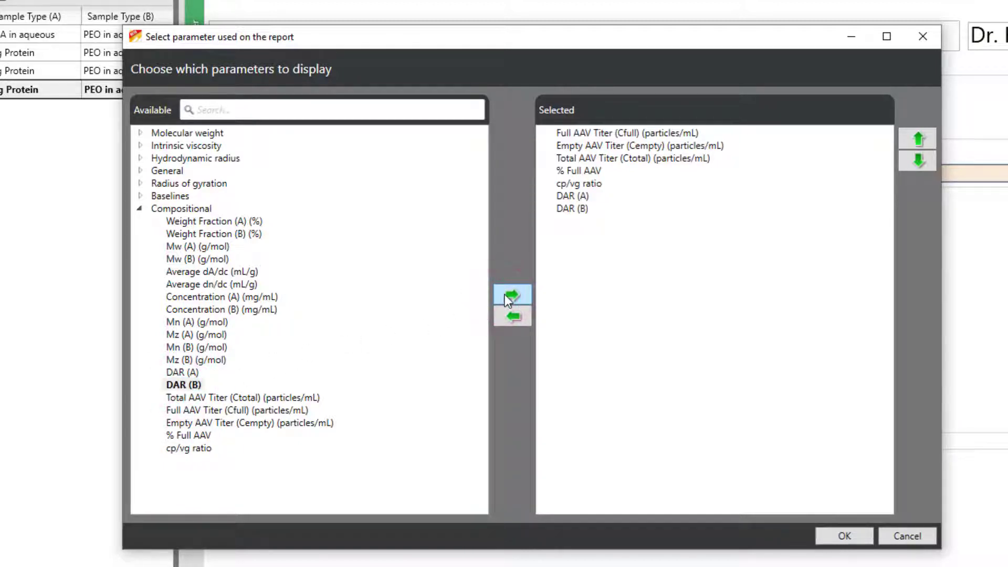